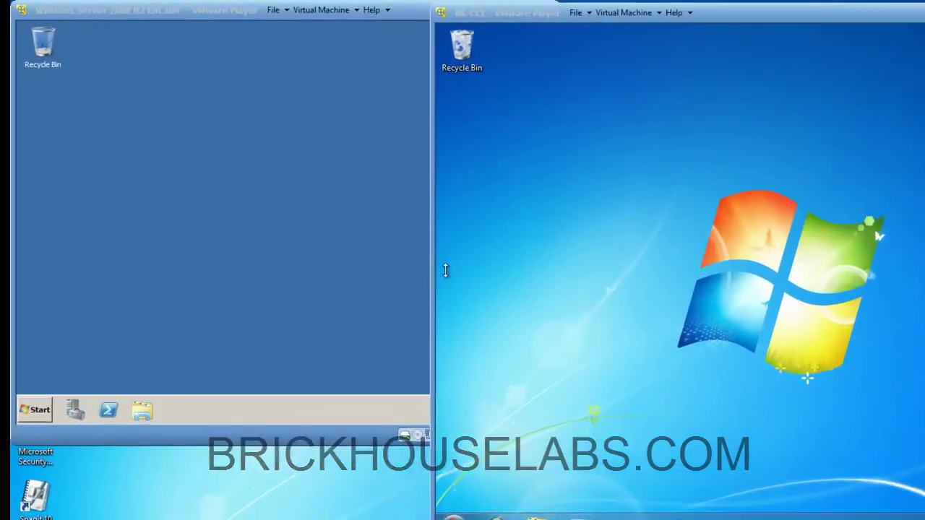
left_click(208, 164)
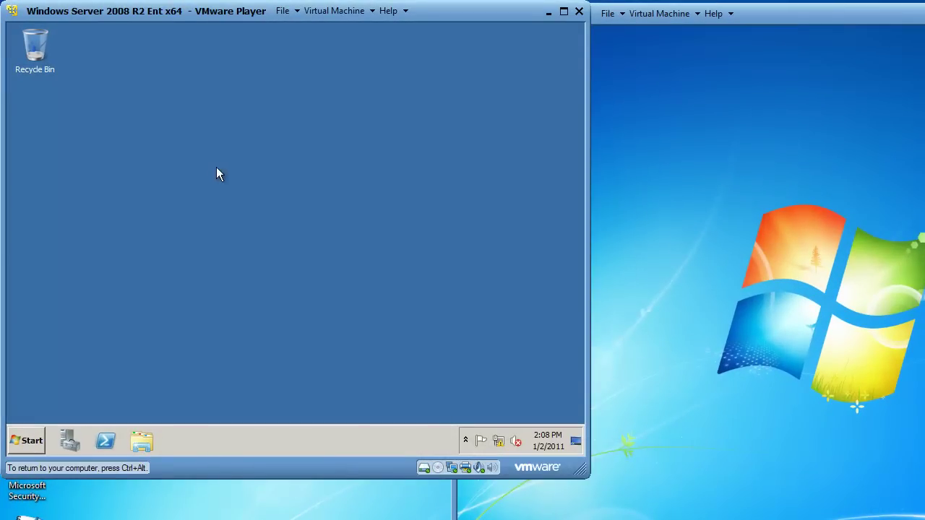
key("ctrl+alt")
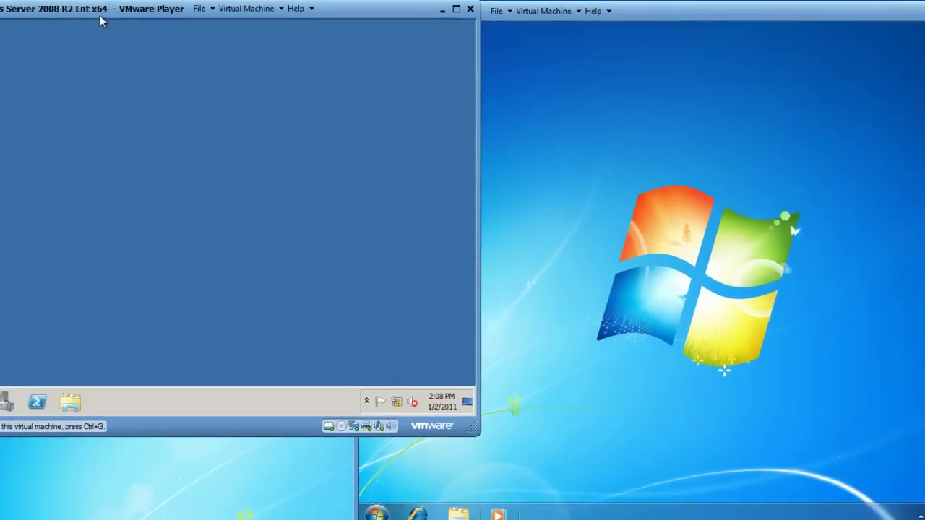
- Switch to the BK-CL1 virtual machine and open Group Policy Management from its administrative tools
left_click(757, 254)
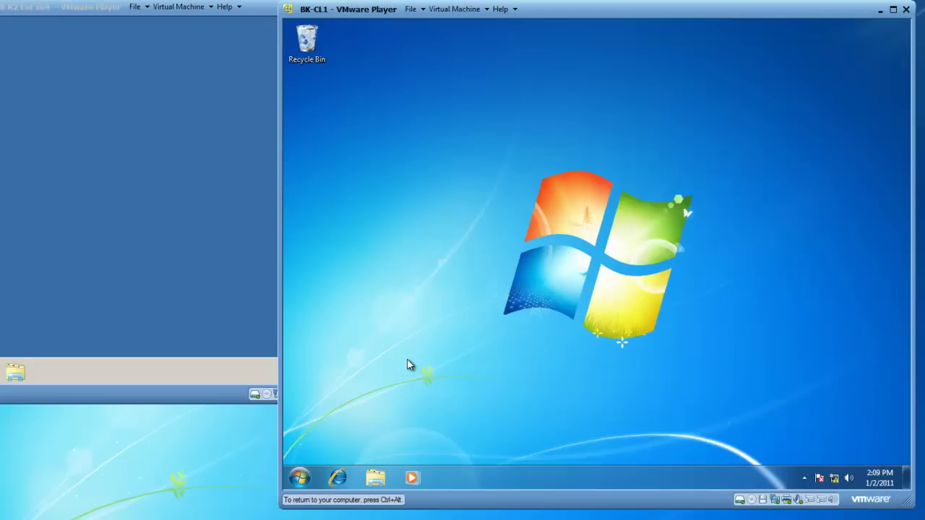
left_click(302, 478)
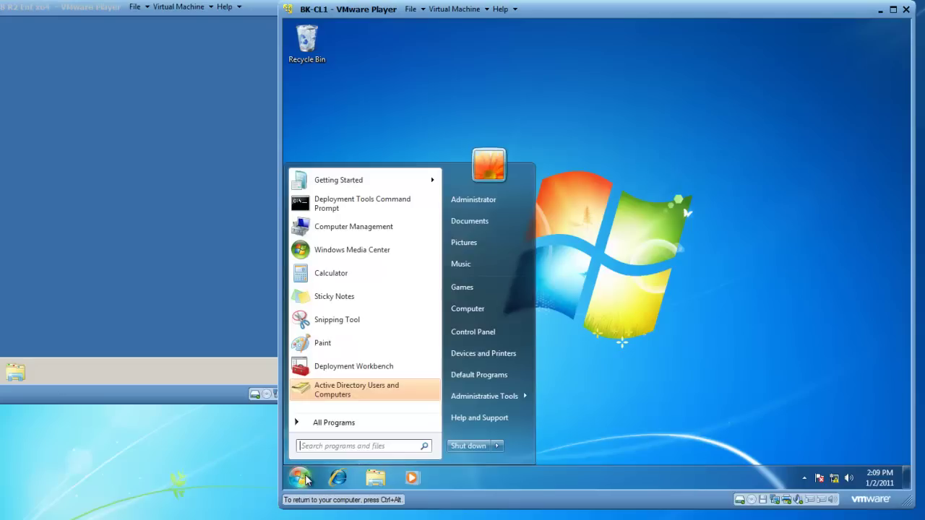
left_click(333, 424)
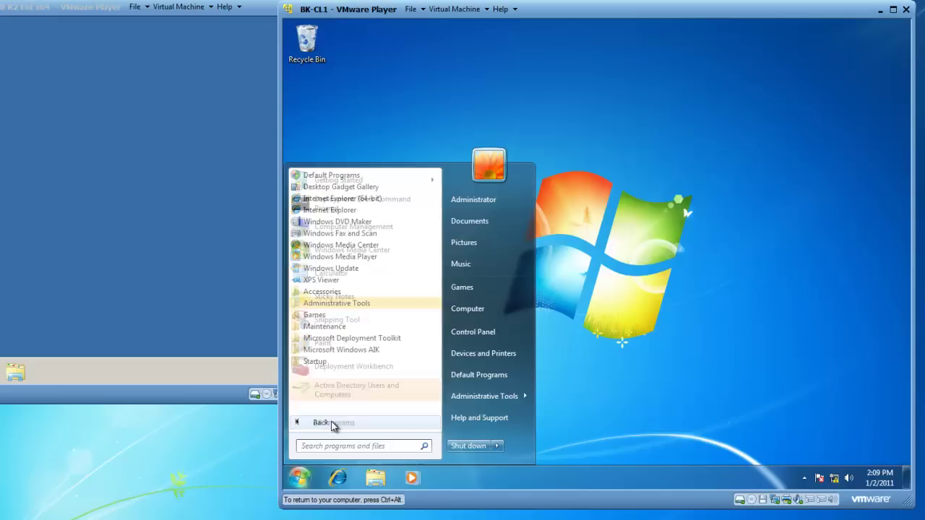
left_click(343, 304)
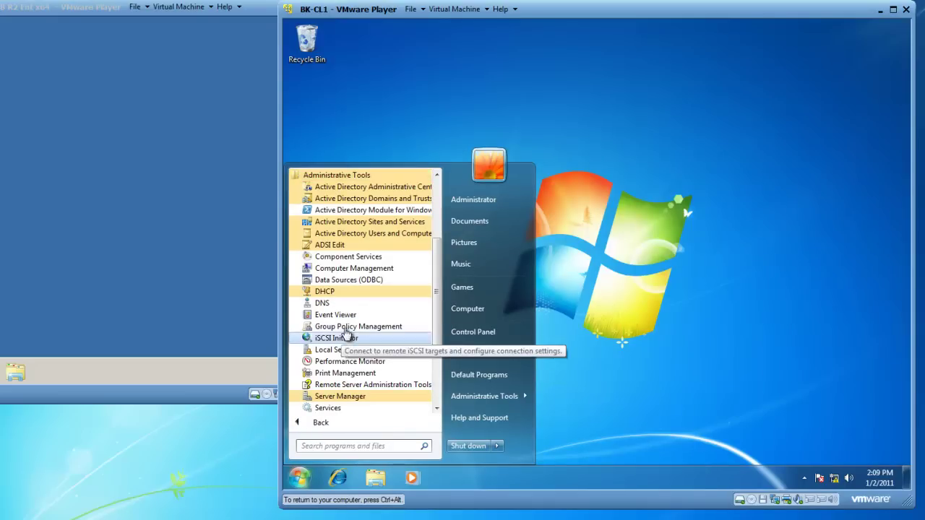
left_click(347, 327)
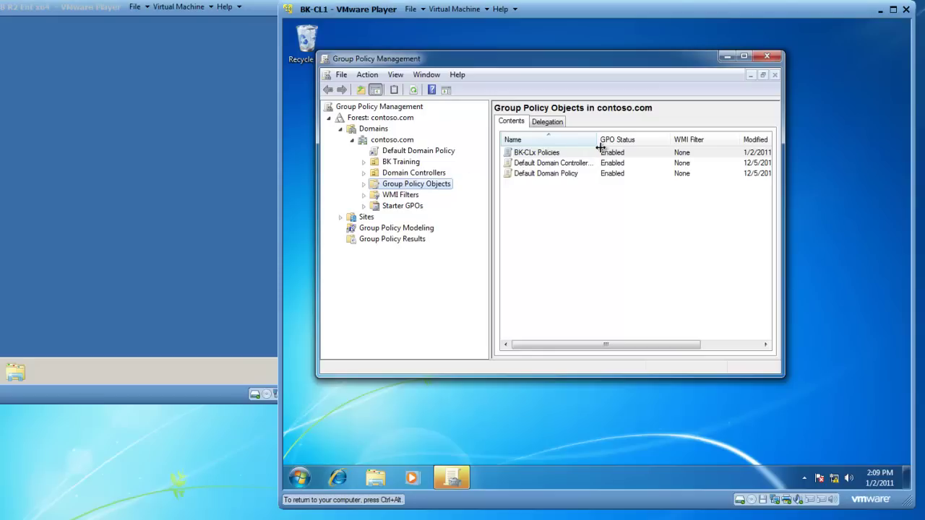
- Widen the Name column and create a new group policy object named InternetExplorer8-Standardization with no source starter GPO
left_click_drag(599, 139, 627, 139)
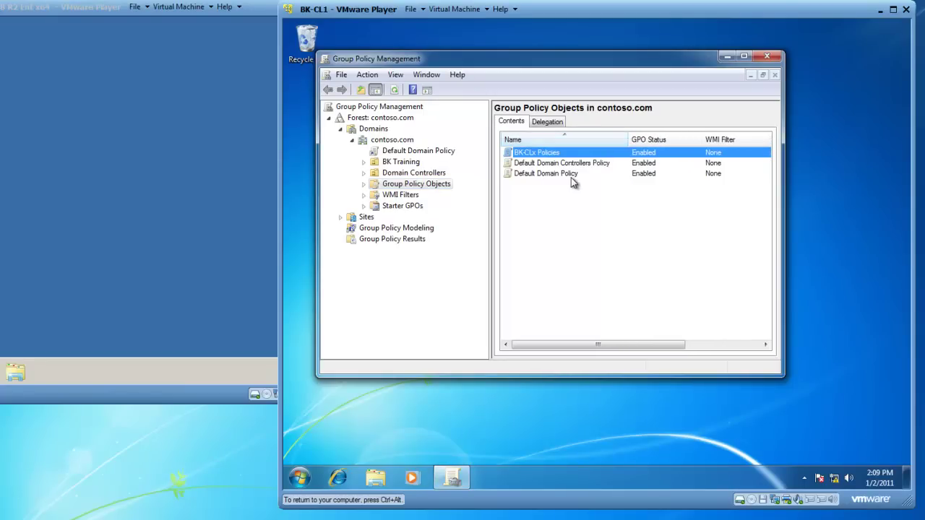
left_click(397, 185)
right_click(398, 186)
left_click(425, 192)
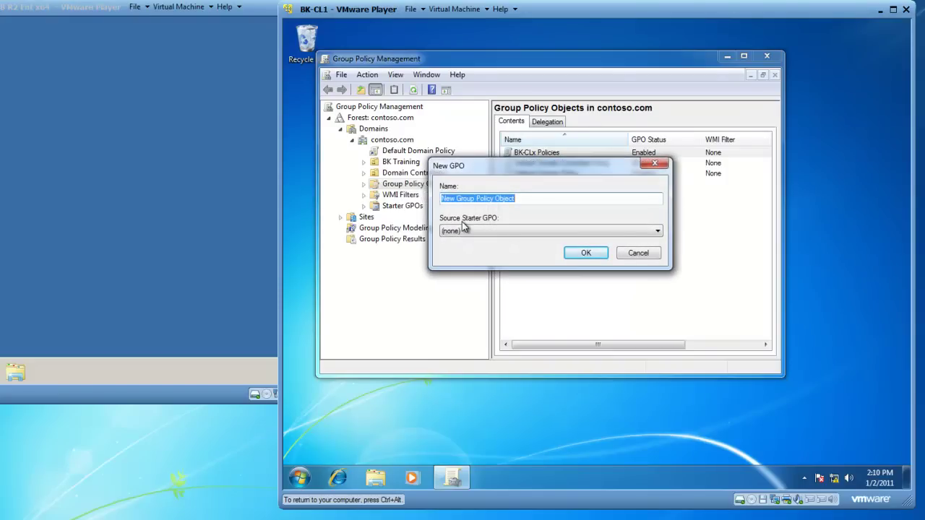
type("Intern")
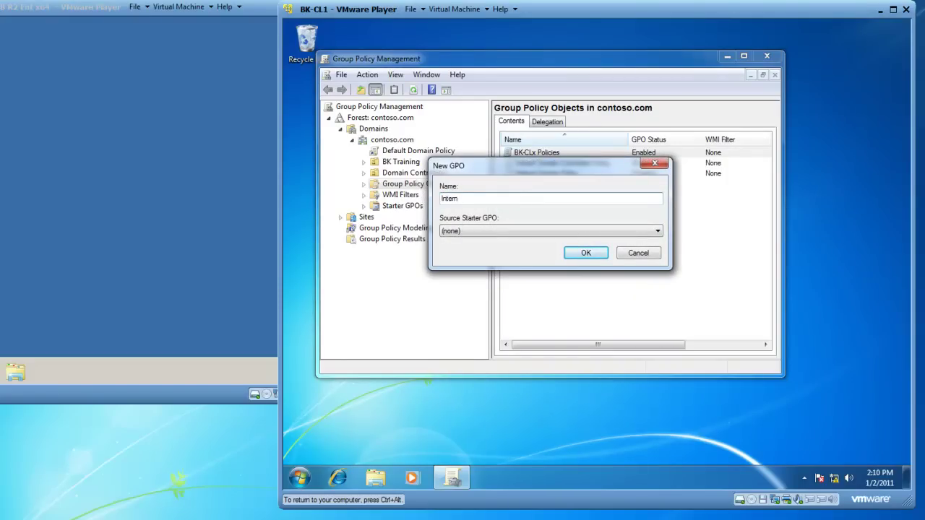
type("etExplore")
type("r")
type("8-S")
type("tad")
type("dardizat")
type("ion")
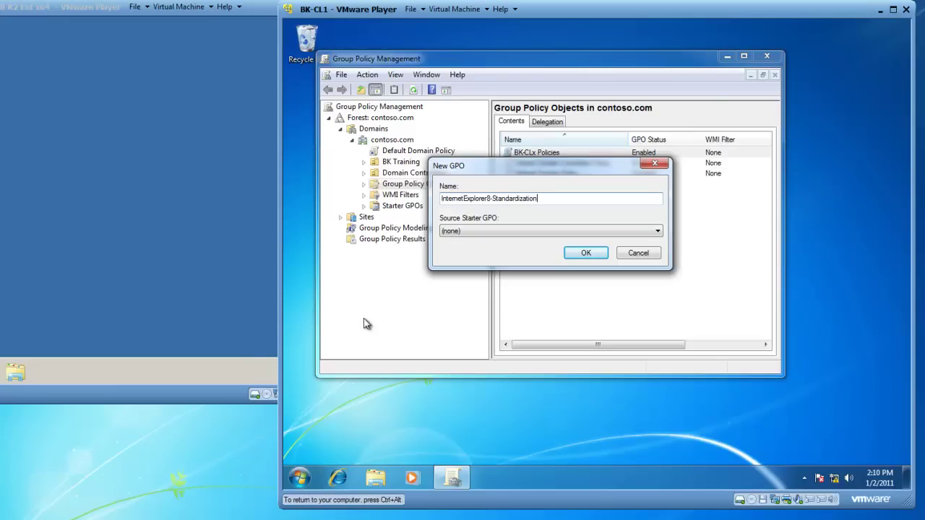
left_click(586, 254)
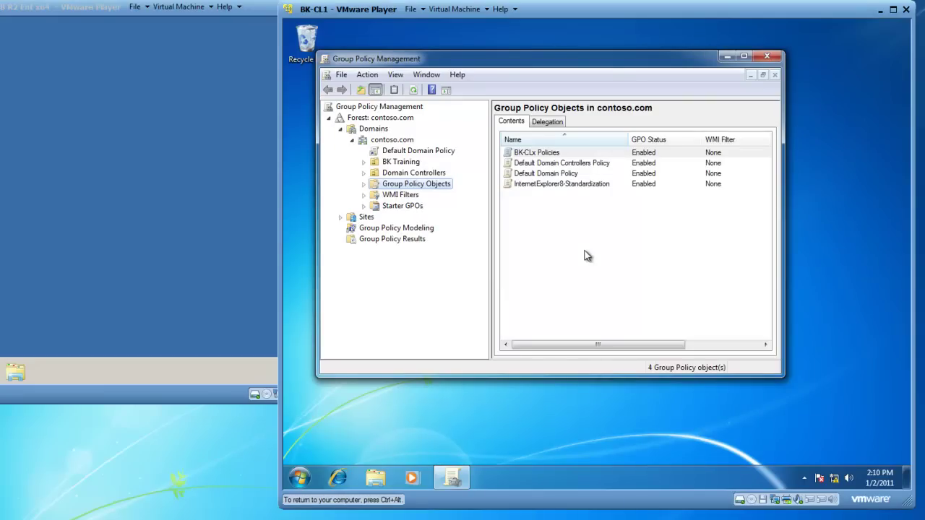
- Open the InternetExplorer8-Standardization GPO for editing, with Computer Configuration's Policies expanded and the editor window and tree pane enlarged
right_click(549, 183)
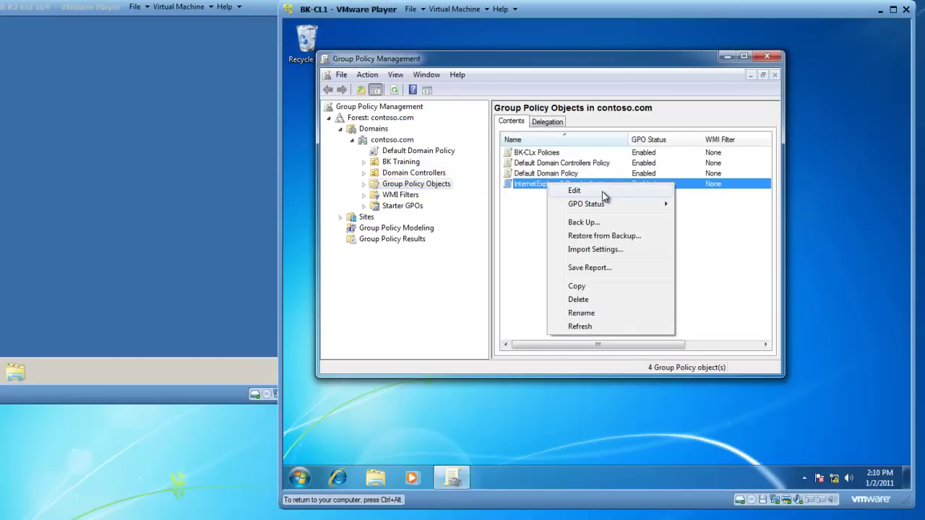
left_click(574, 191)
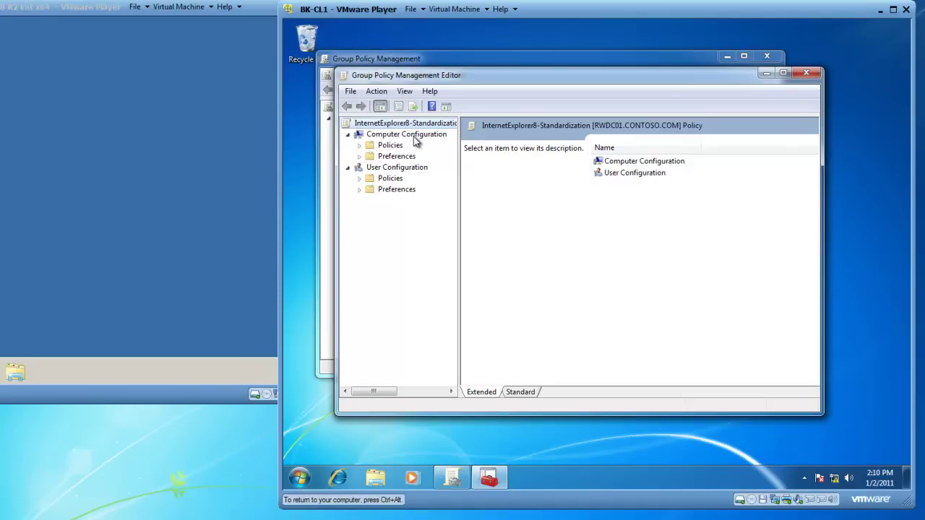
left_click(360, 145)
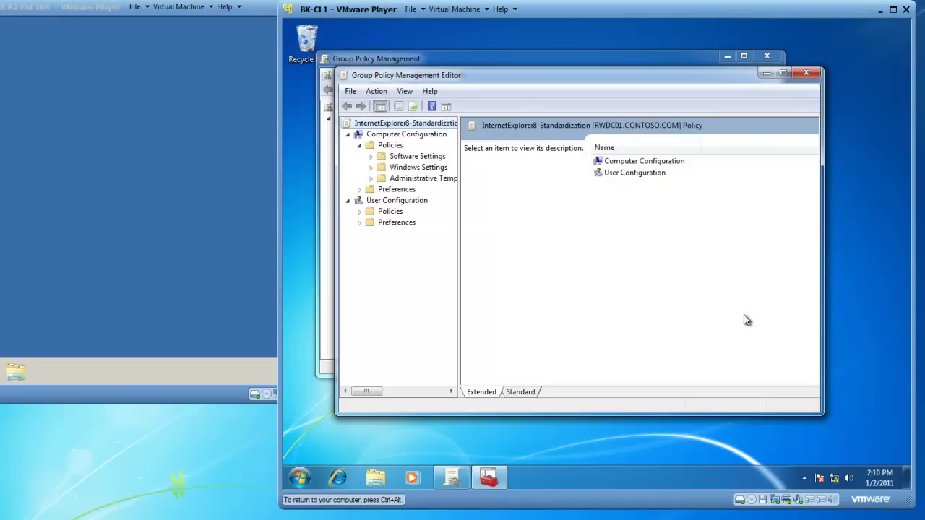
left_click_drag(822, 407, 885, 451)
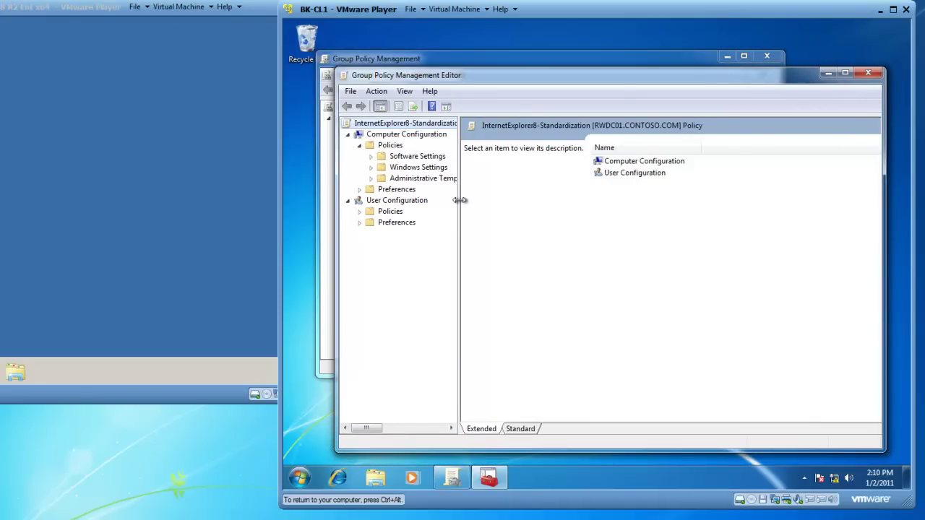
left_click_drag(458, 205, 528, 223)
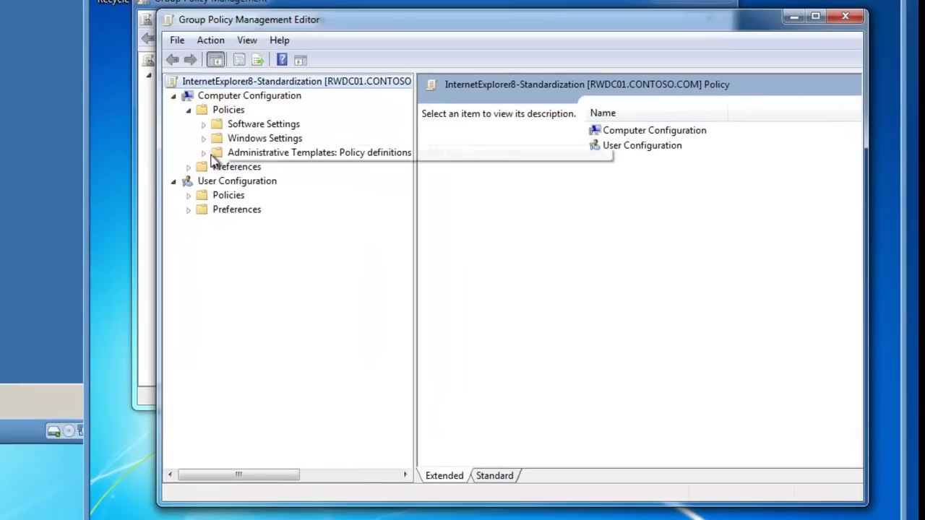
- Show the Internet Explorer settings and subfolders under Windows Components in the computer Administrative Templates
left_click(256, 161)
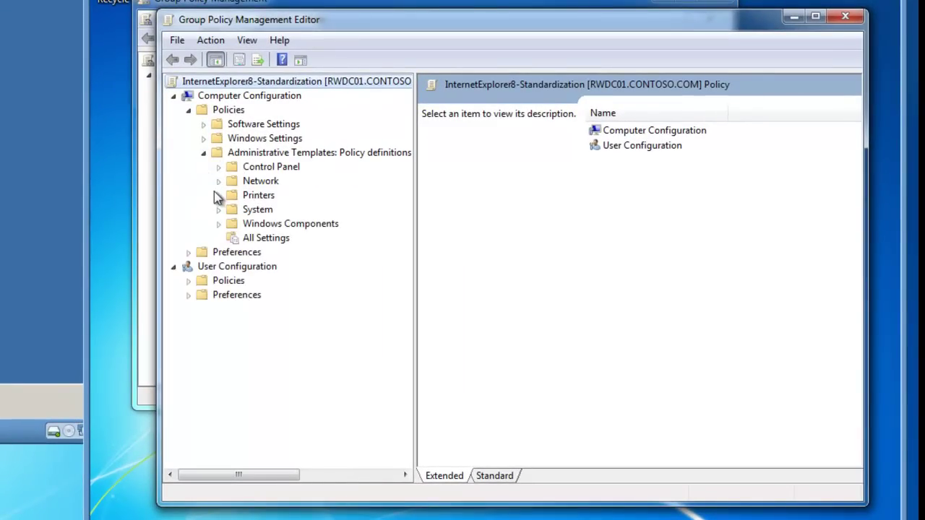
left_click(219, 224)
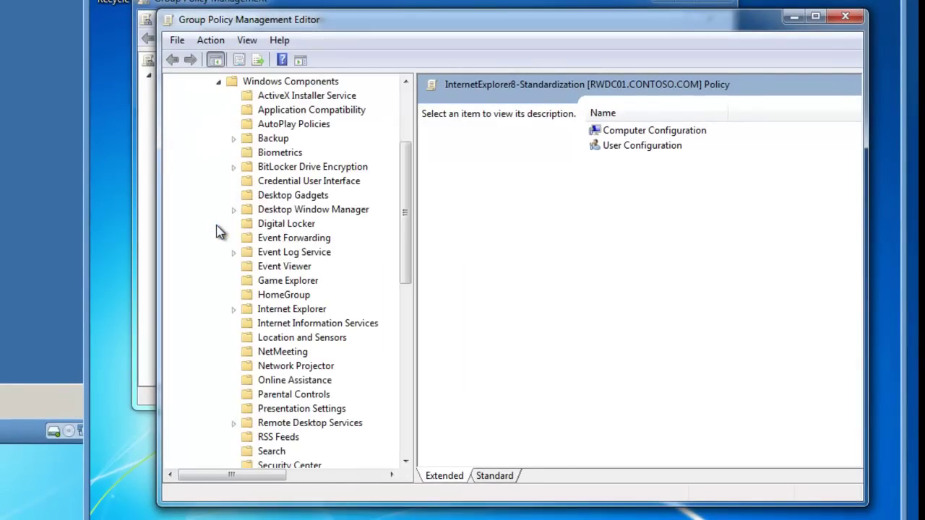
left_click(268, 310)
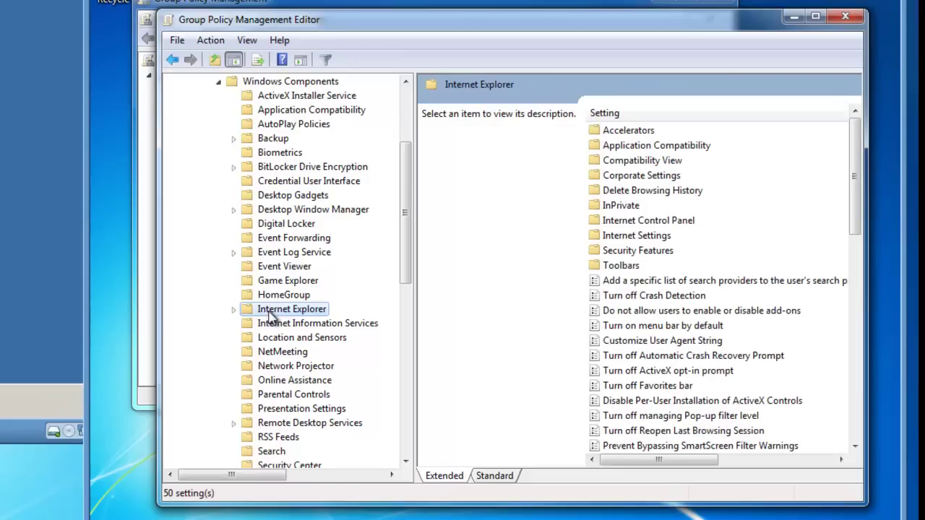
left_click(233, 311)
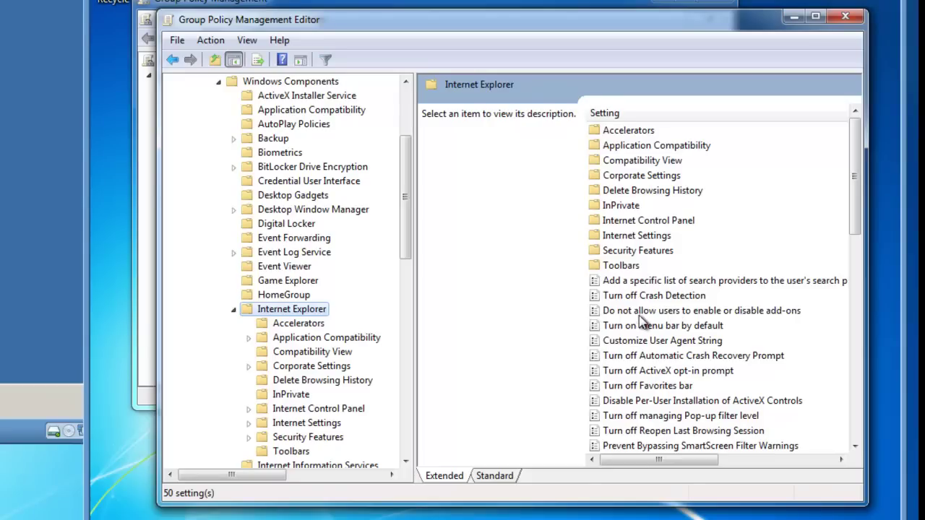
- Enable the Internet Explorer policy "Do not allow users to enable or disable add-ons"
double_click(714, 318)
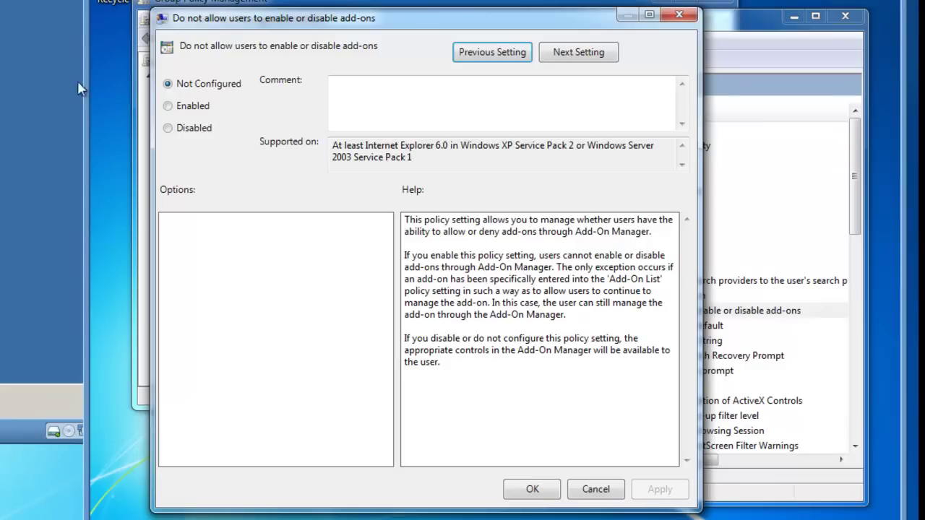
left_click(168, 108)
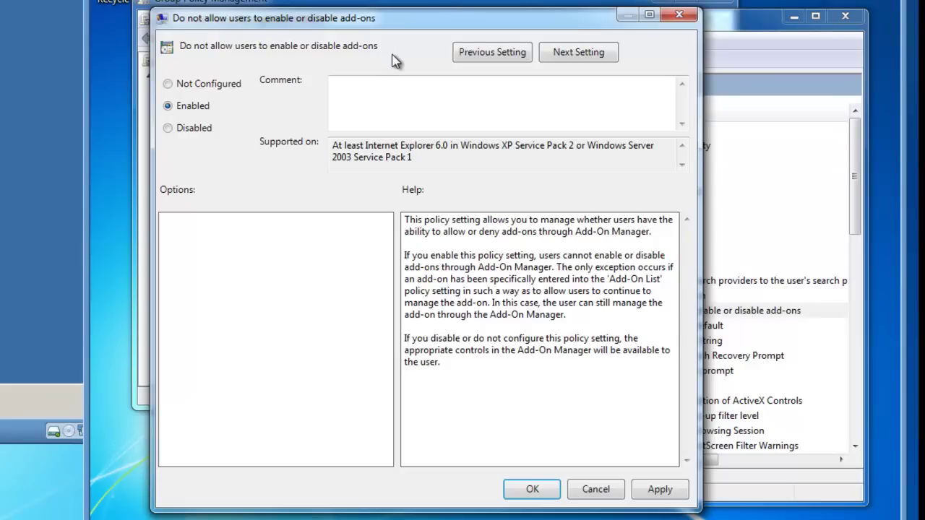
left_click(533, 490)
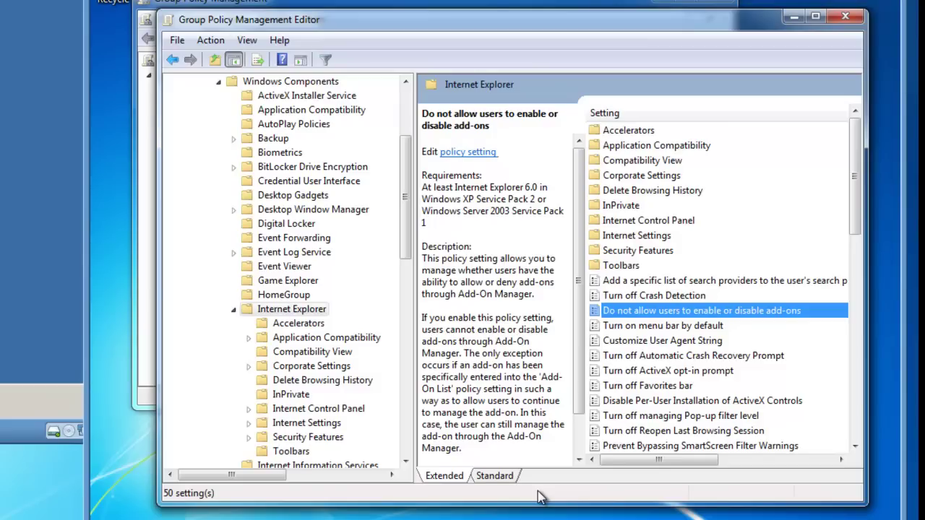
- Enable the "Use Policy Accelerators" setting in Internet Explorer's Accelerators folder
left_click(298, 324)
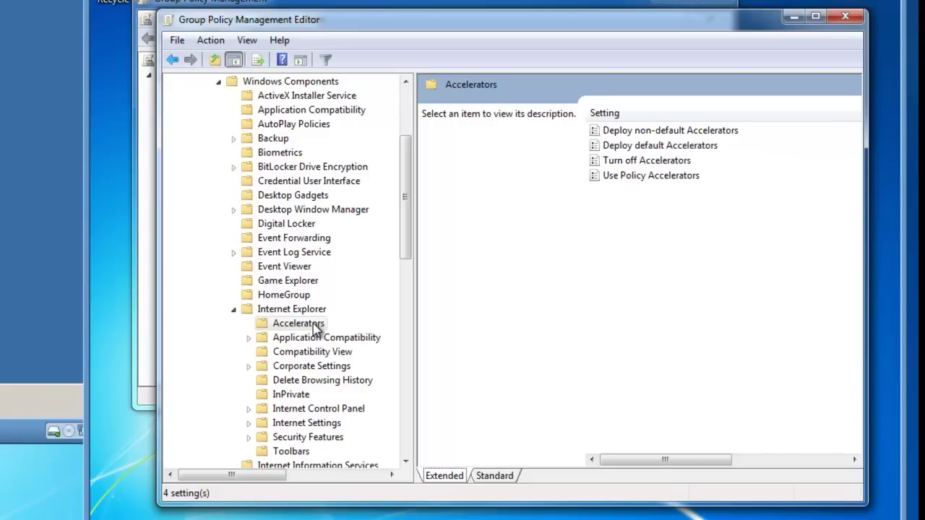
double_click(623, 178)
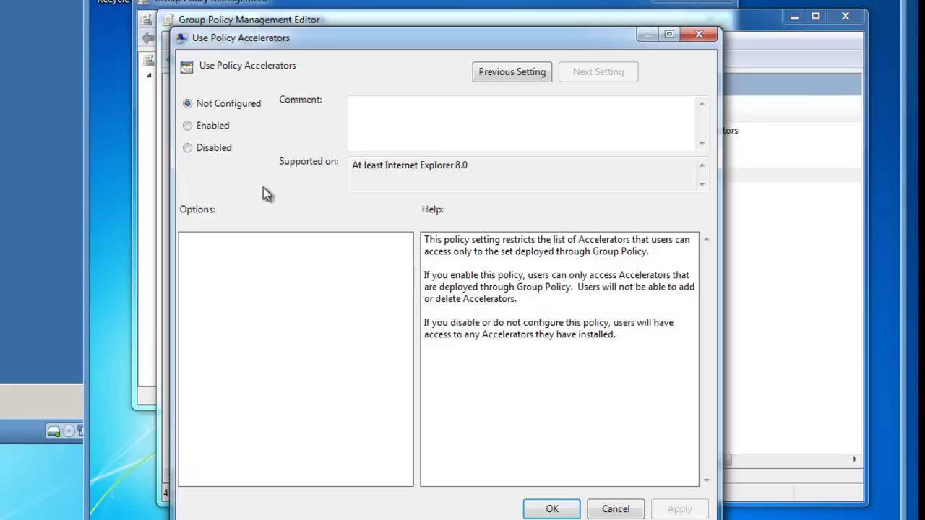
left_click(188, 127)
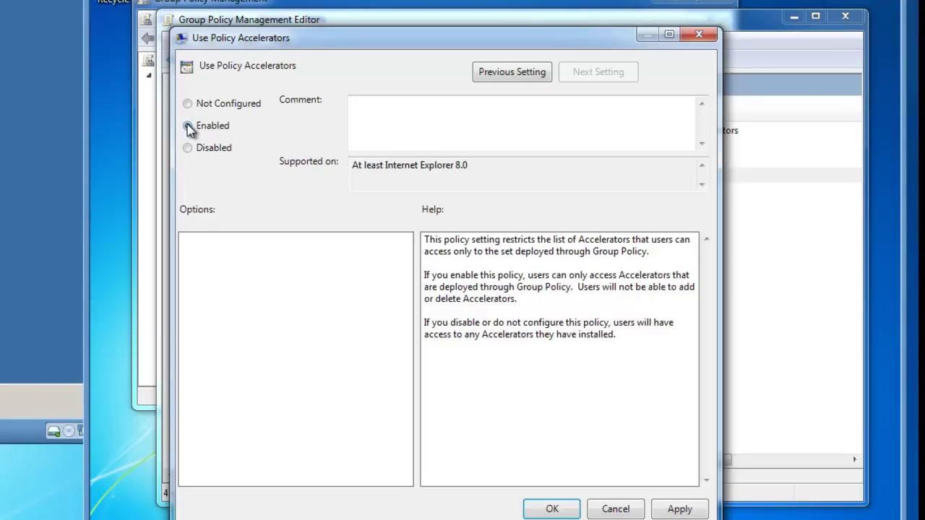
left_click(188, 127)
left_click(552, 509)
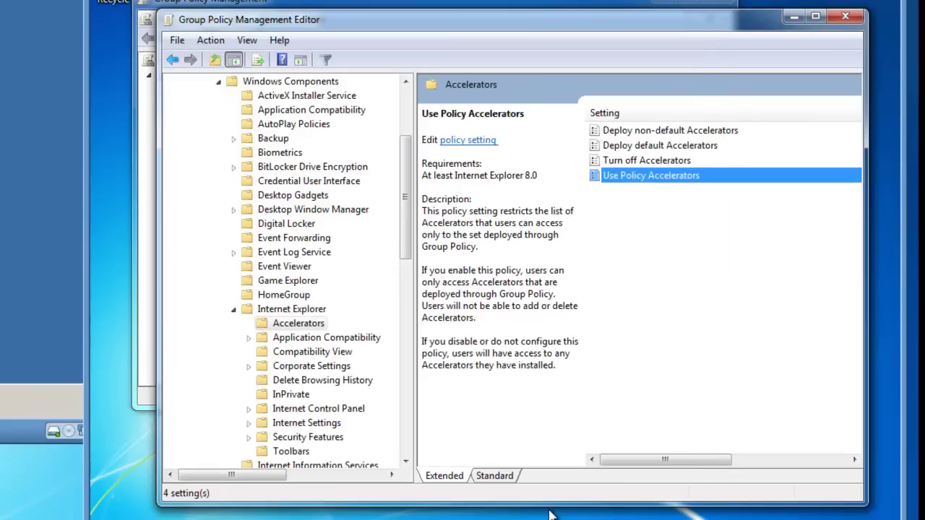
- Review the "Deploy default Accelerators" policy and close it without changes
left_click(622, 149)
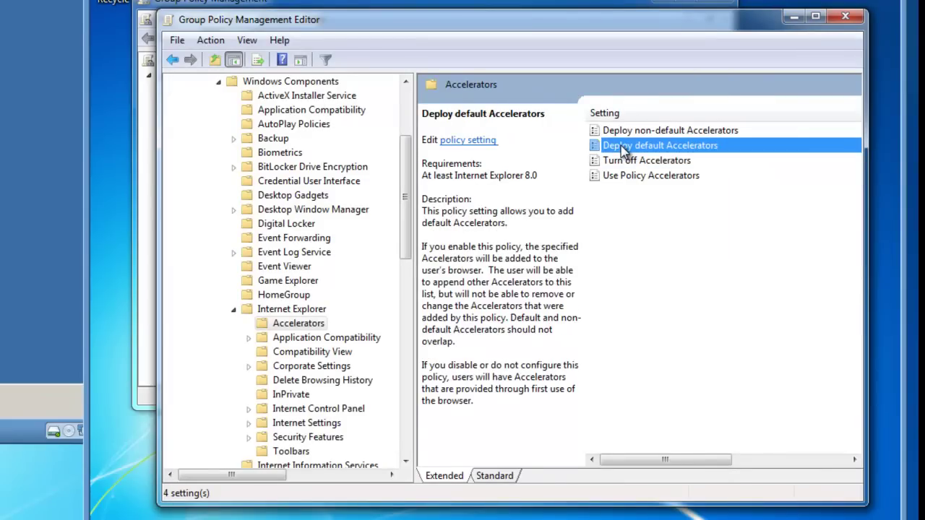
double_click(622, 146)
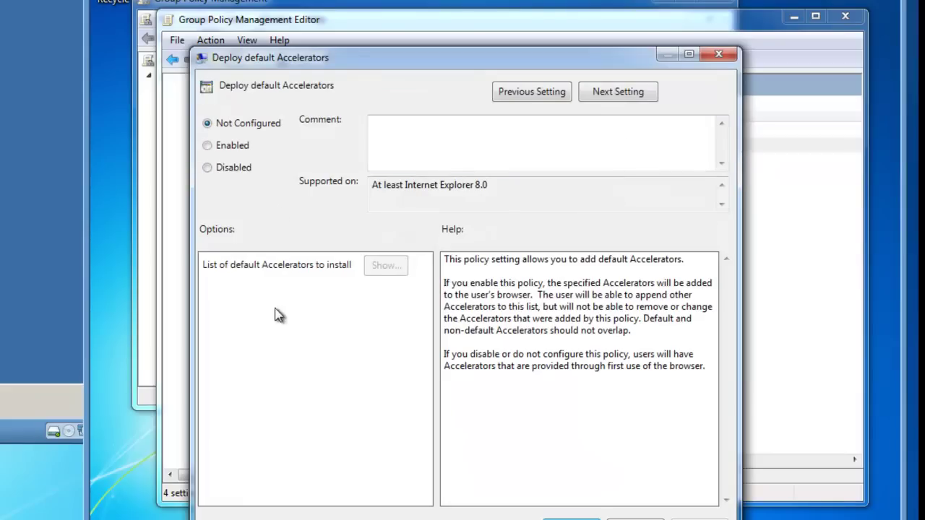
left_click(637, 514)
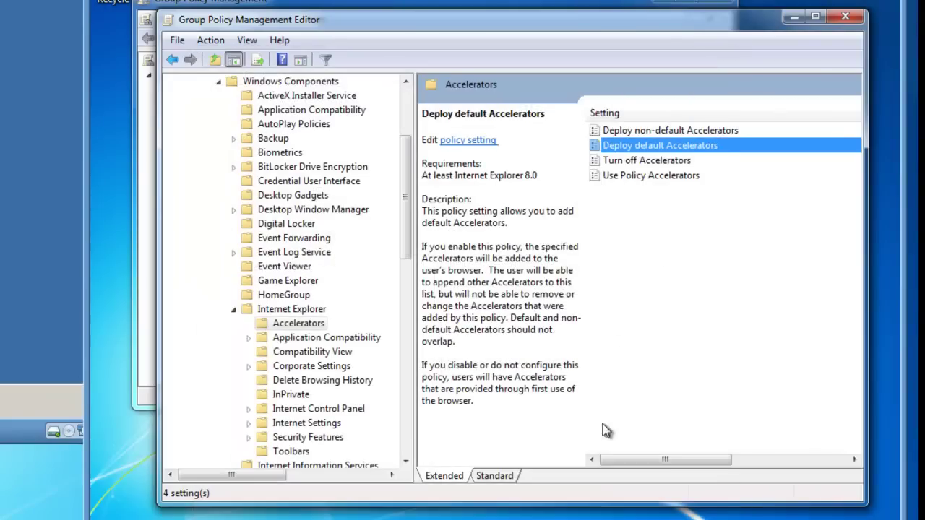
- Review the list of accelerators available when "Deploy non-default Accelerators" is enabled, and close the policy without changes
double_click(615, 130)
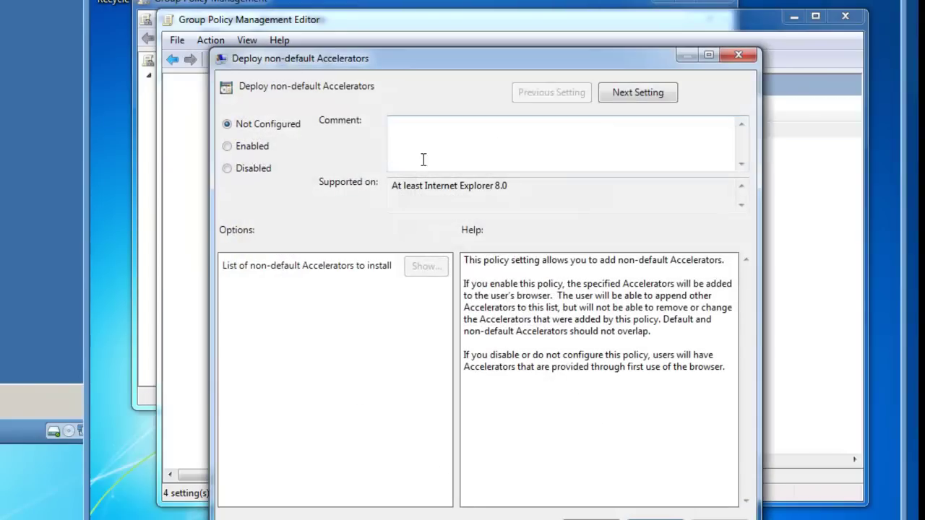
left_click(228, 147)
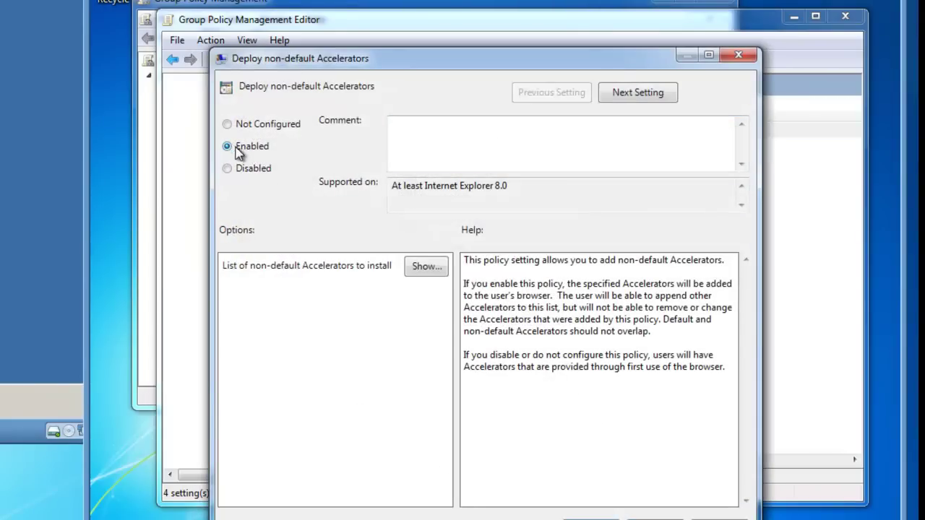
left_click(424, 271)
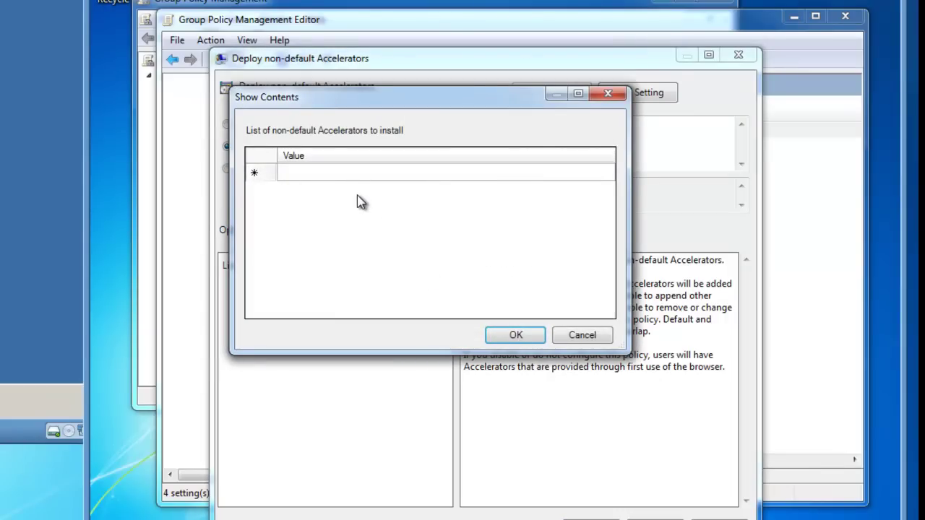
left_click(578, 338)
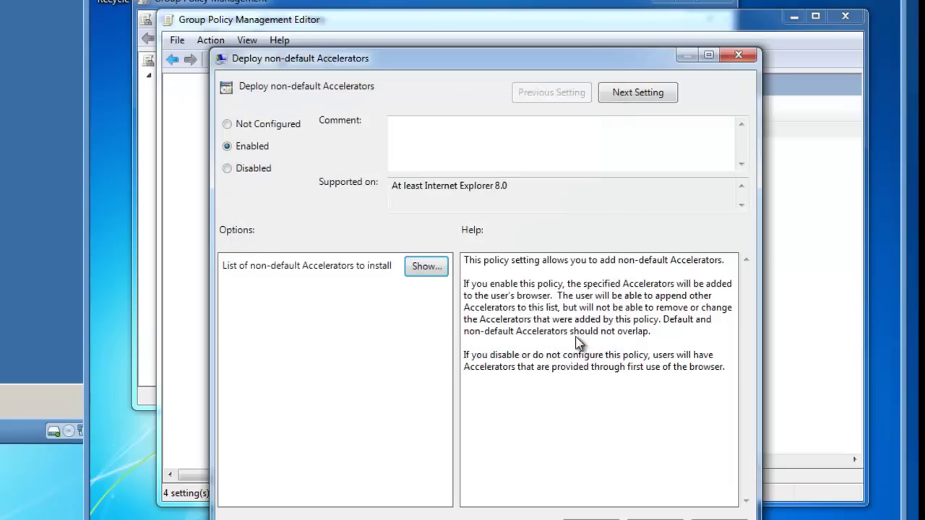
left_click(652, 518)
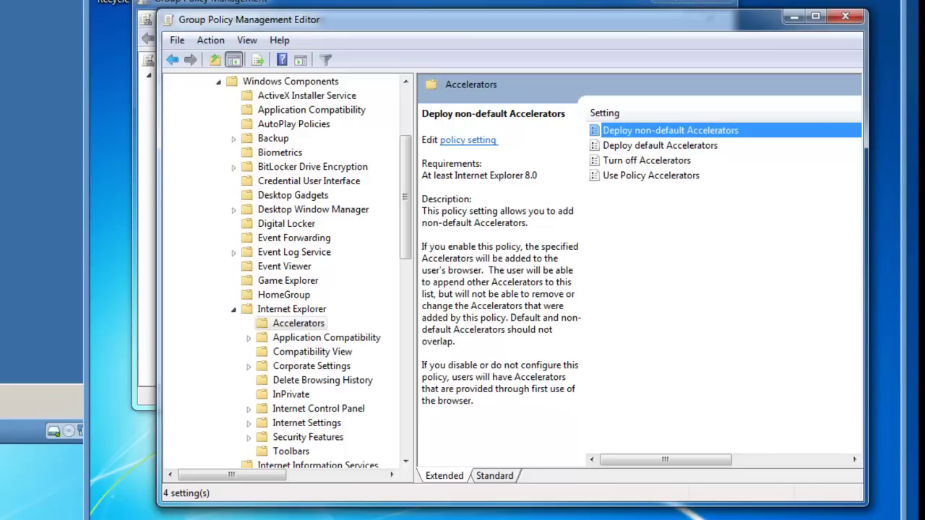
- Disable the "Turn on Internet Explorer Standards Mode for Local Intranet" policy in the Compatibility View folder
left_click(311, 354)
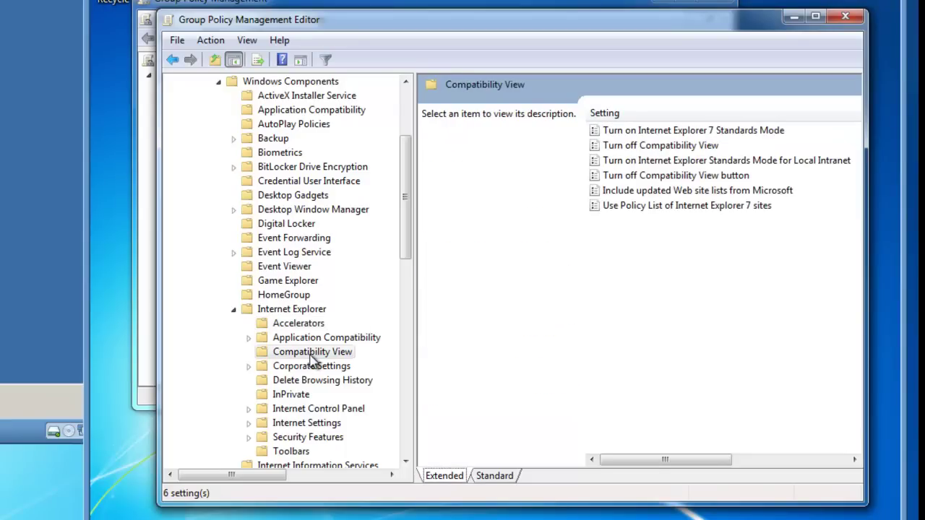
double_click(628, 161)
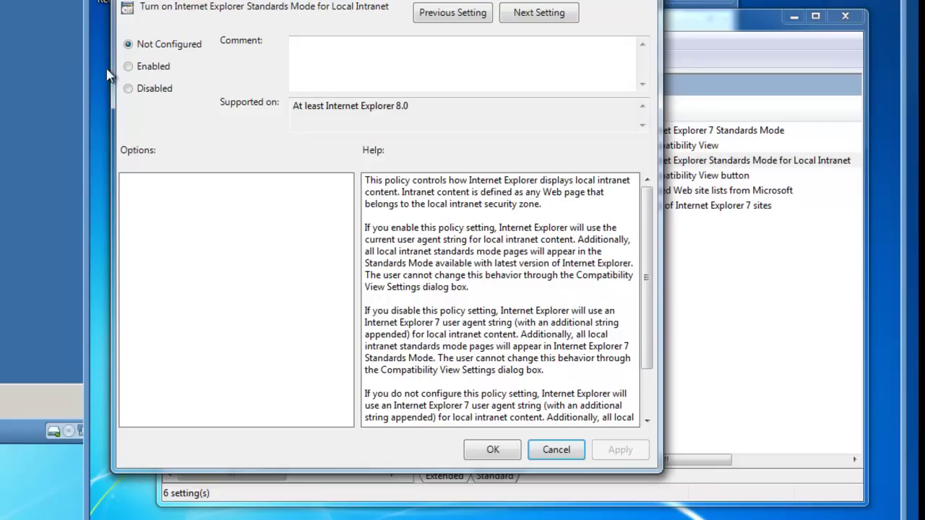
left_click(137, 93)
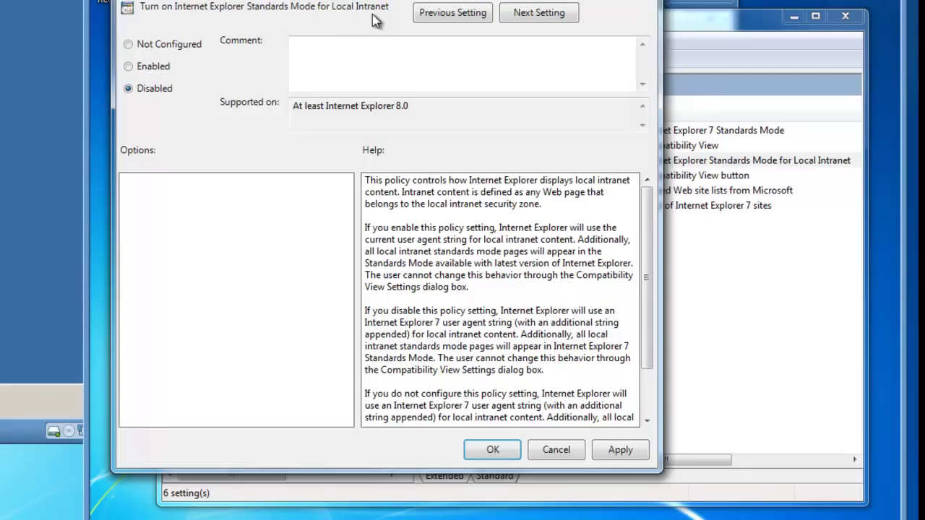
left_click(503, 455)
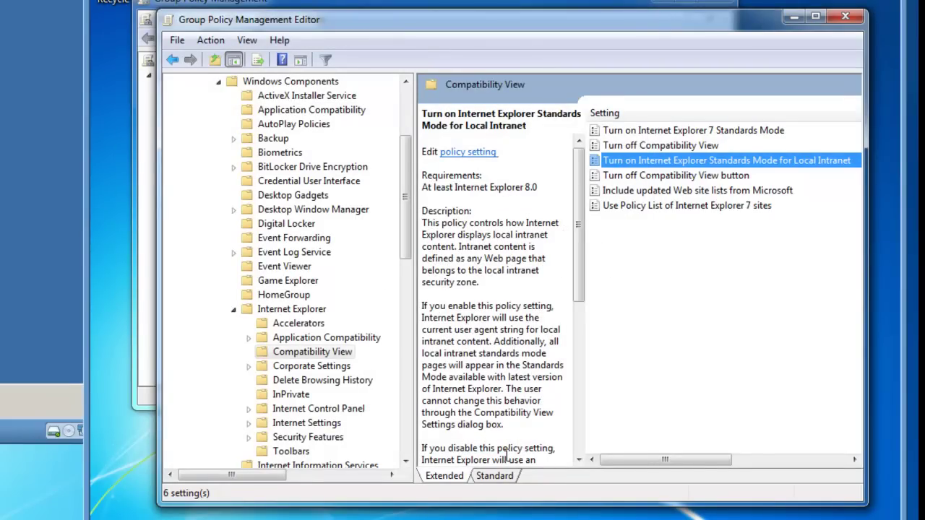
- Enable the "Prevent Deleting Web sites that the User has Visited" policy in the Delete Browsing History folder
left_click(314, 383)
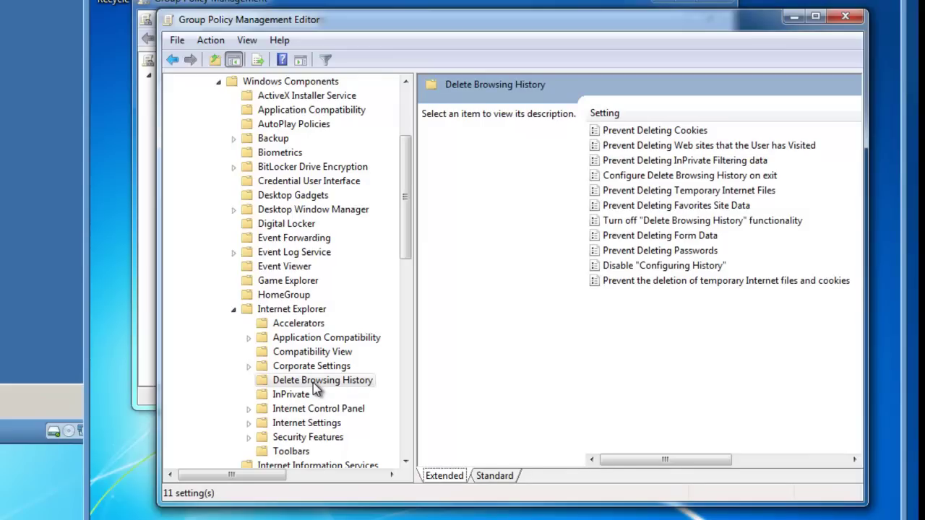
double_click(639, 151)
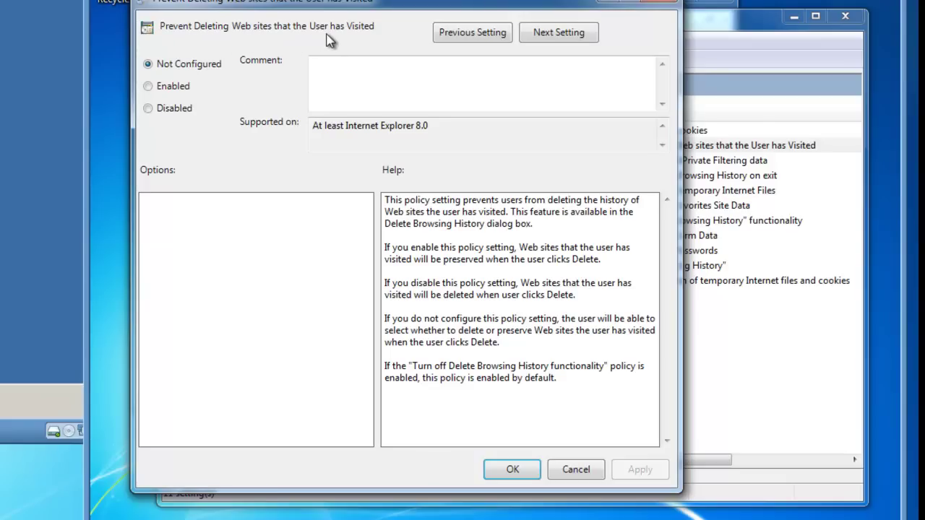
left_click(151, 87)
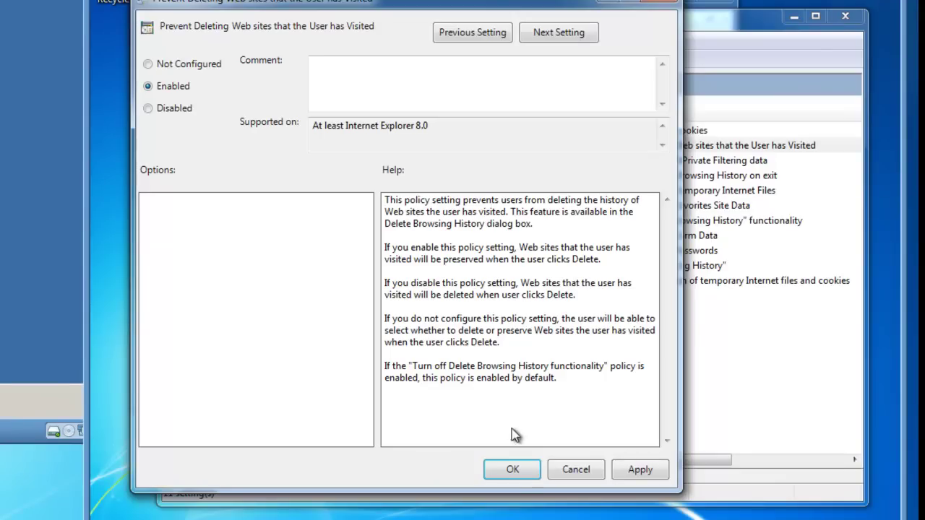
left_click(513, 470)
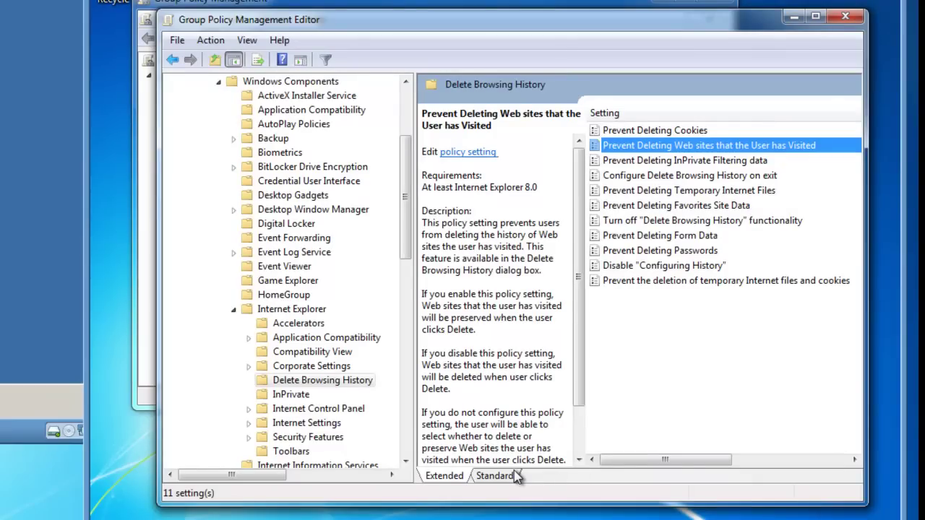
- Enable the "Turn off InPrivate Browsing" policy in the InPrivate folder
left_click(290, 396)
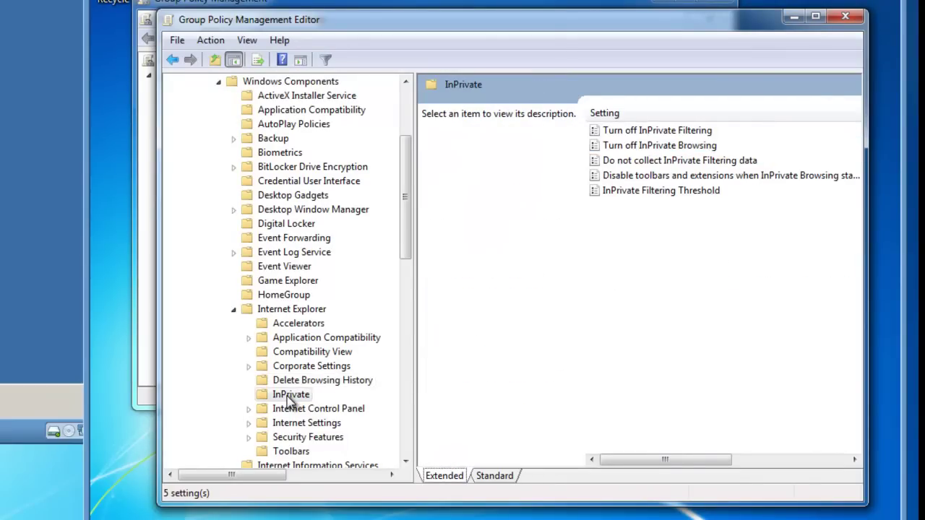
double_click(641, 147)
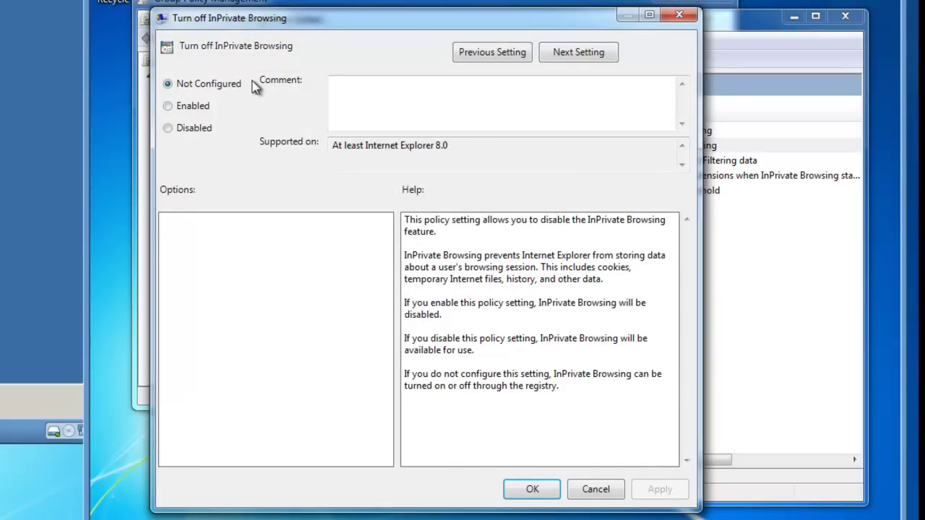
left_click(168, 108)
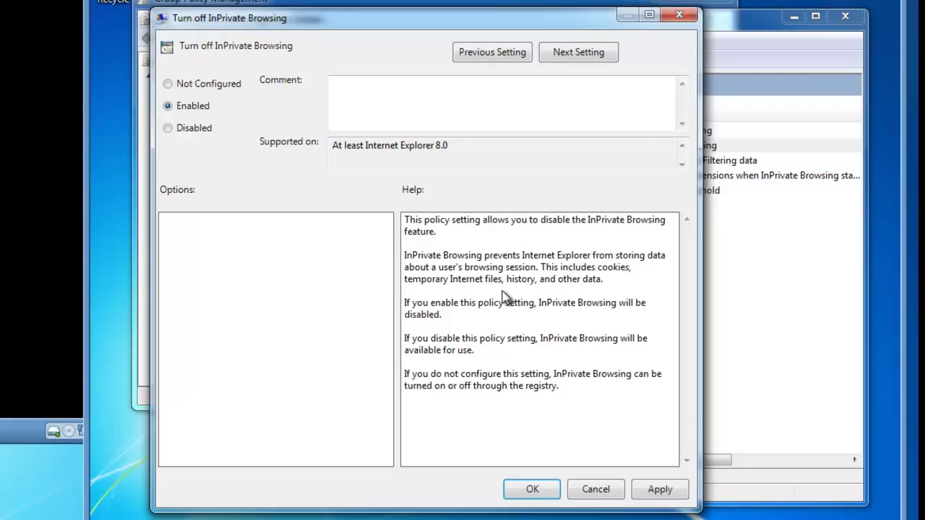
left_click(533, 491)
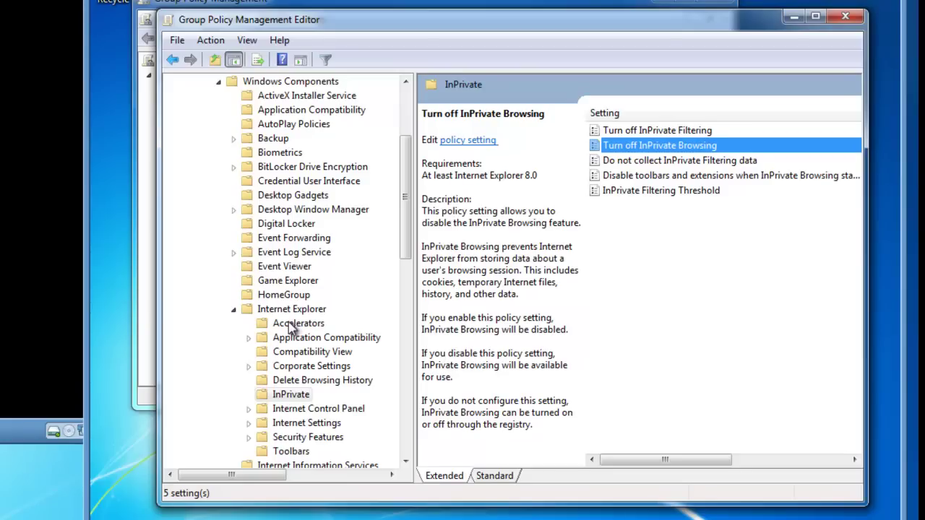
- Review the main Internet Explorer settings and the Internet Control Panel policy "Disable the Advanced page", closing it without changes
scroll(409, 244, "down", 3)
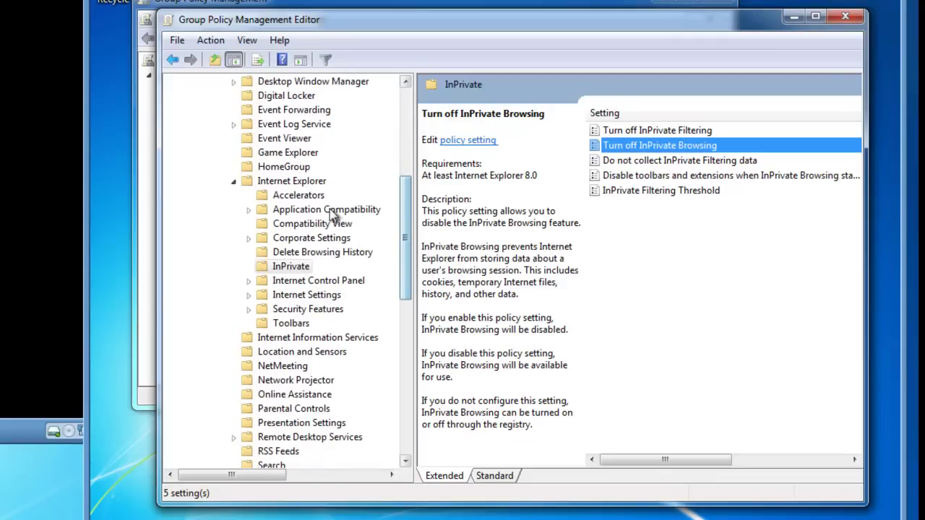
left_click(310, 185)
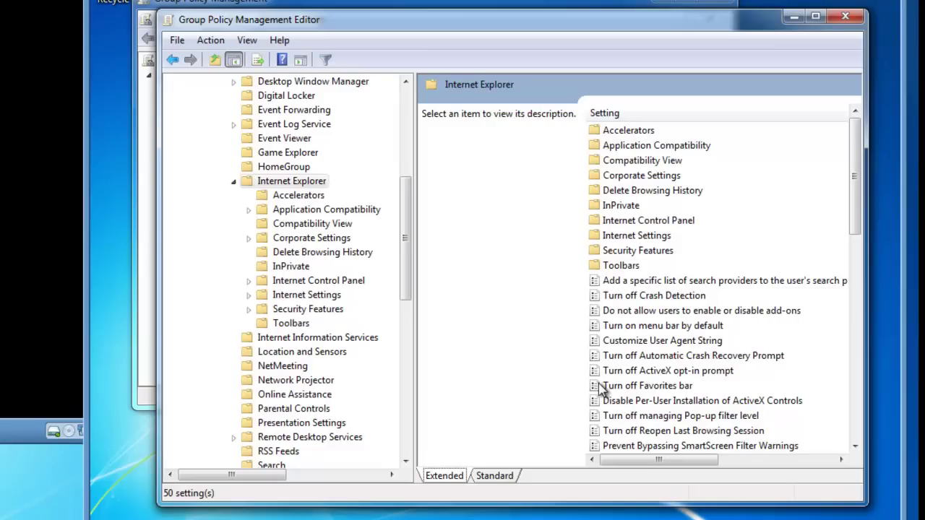
left_click(307, 284)
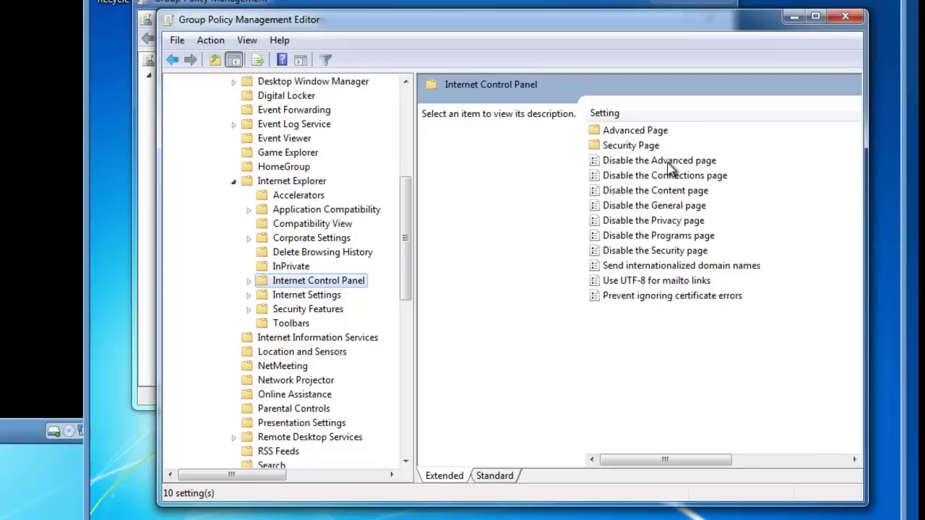
left_click(596, 161)
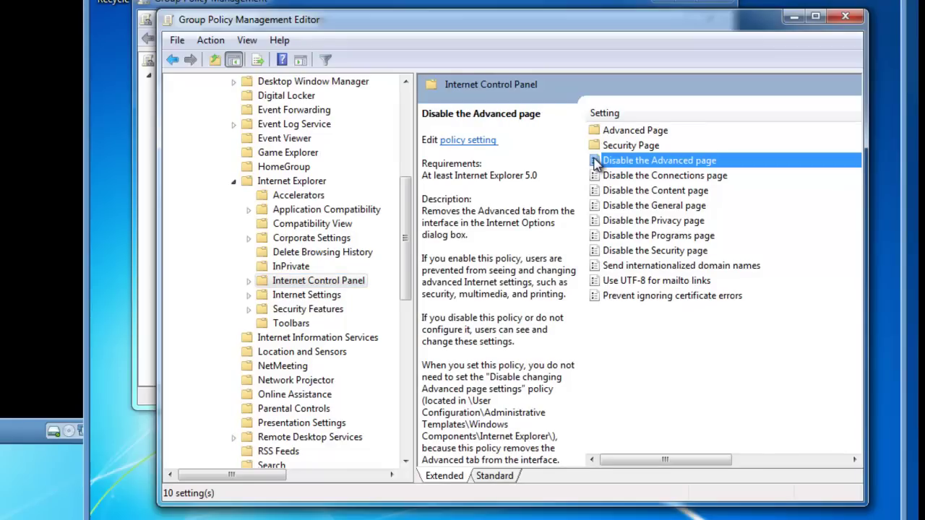
double_click(596, 162)
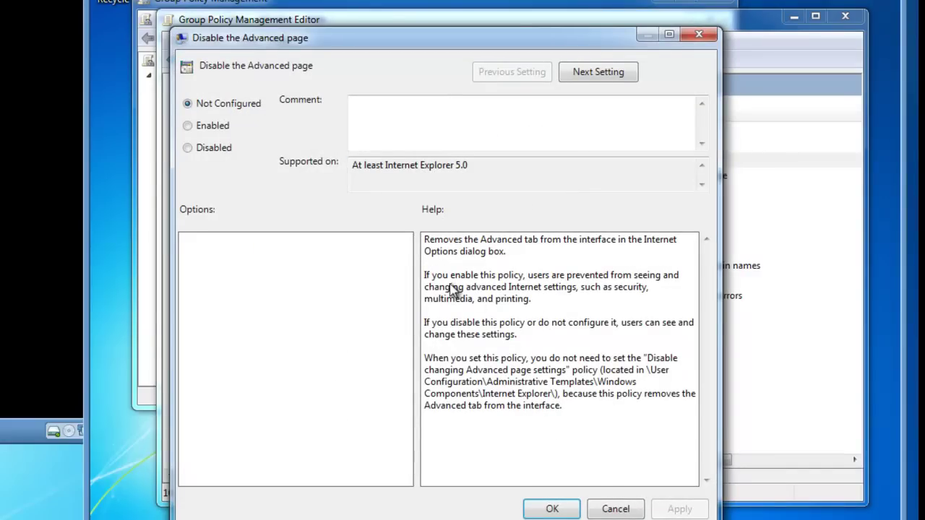
key("Escape")
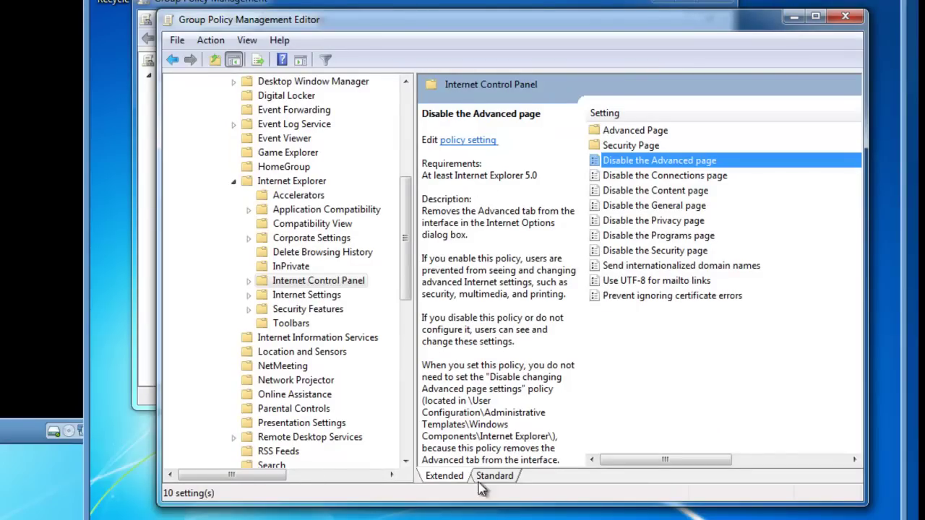
- Read the descriptions of the policies disabling the Connections, Content, General, Privacy, Programs and Security pages, and close the policy editor
left_click(642, 176)
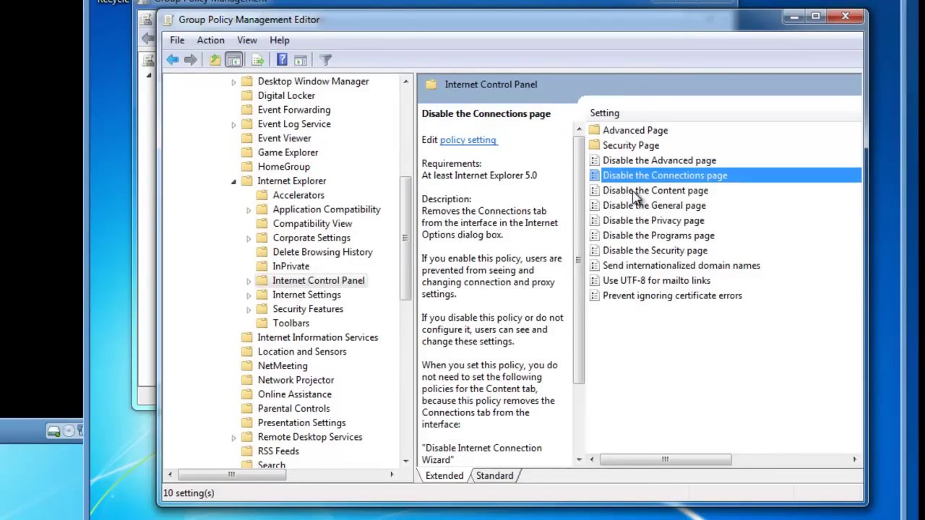
left_click(634, 192)
left_click(636, 208)
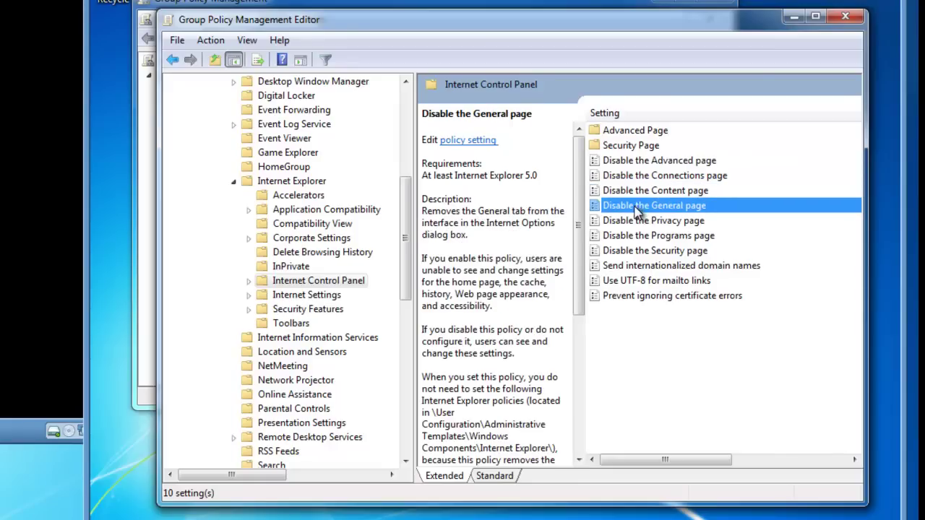
left_click(635, 222)
left_click(636, 237)
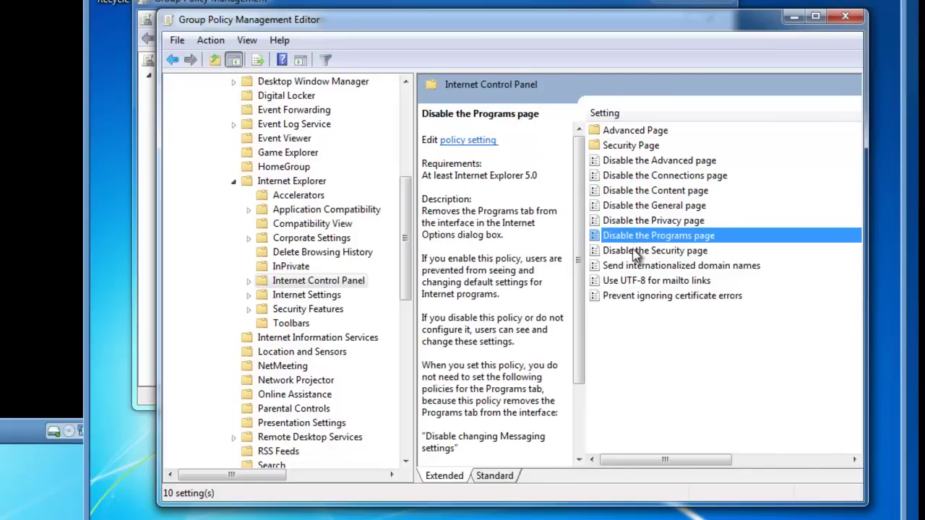
left_click(635, 251)
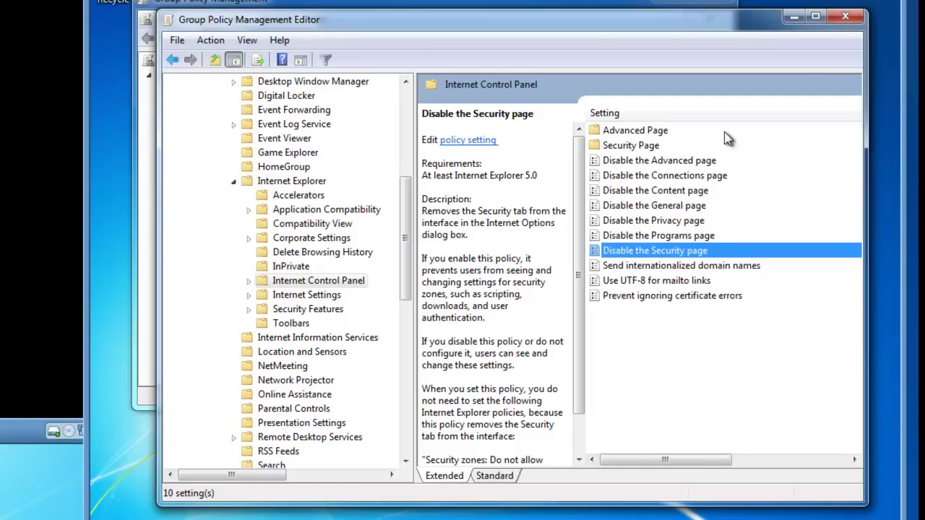
left_click(846, 19)
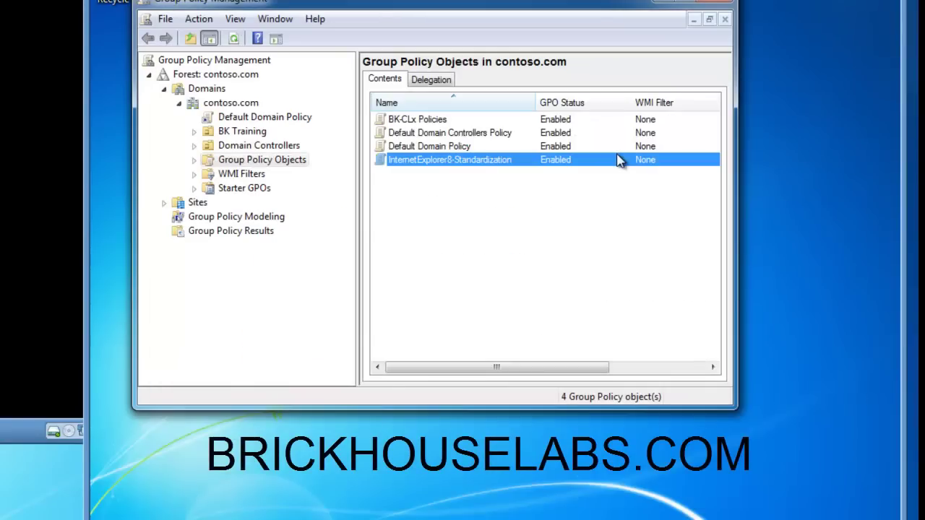